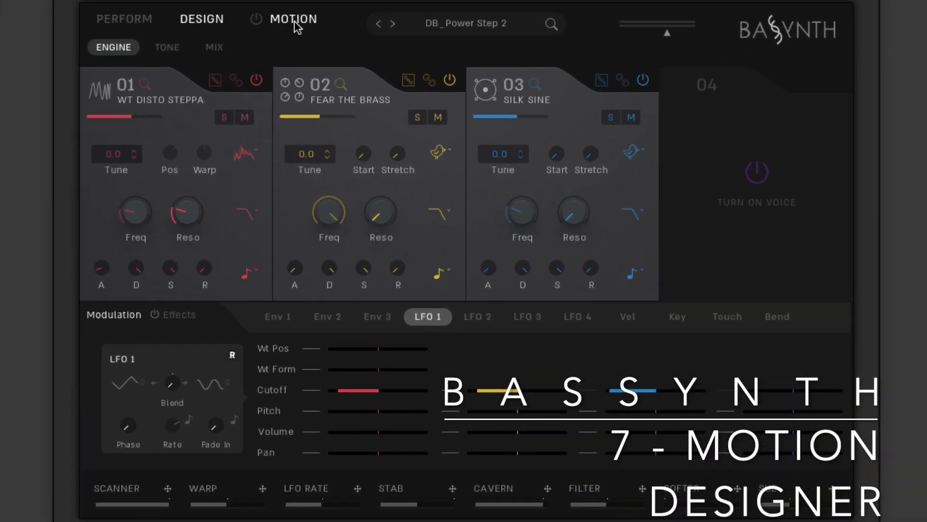
# - On the Motion page, switch on the FILTER lane after toggling LFO RATE off and on
pyautogui.click(367, 80)
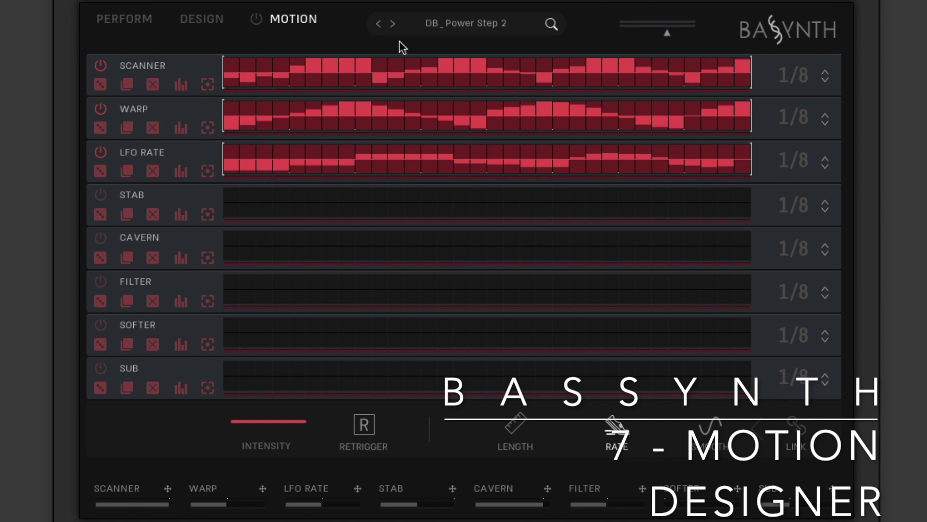
pyautogui.click(100, 281)
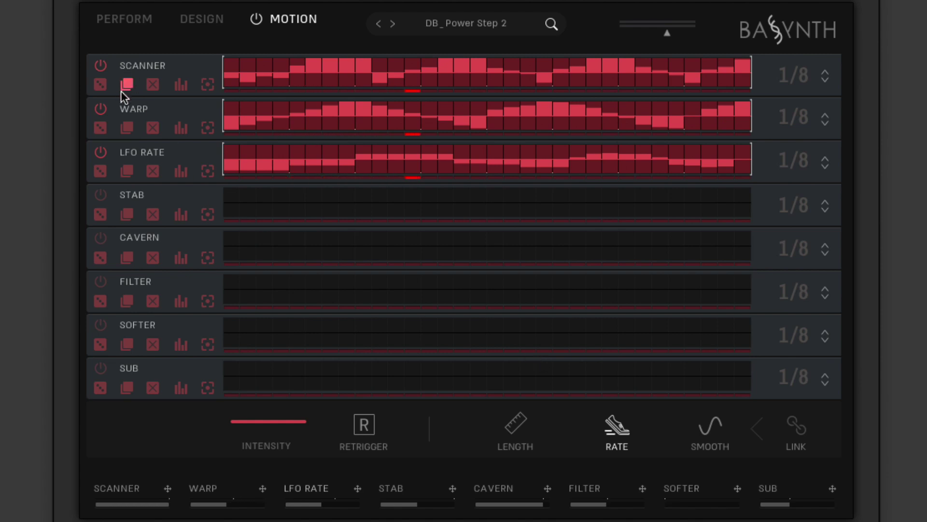
pyautogui.click(100, 153)
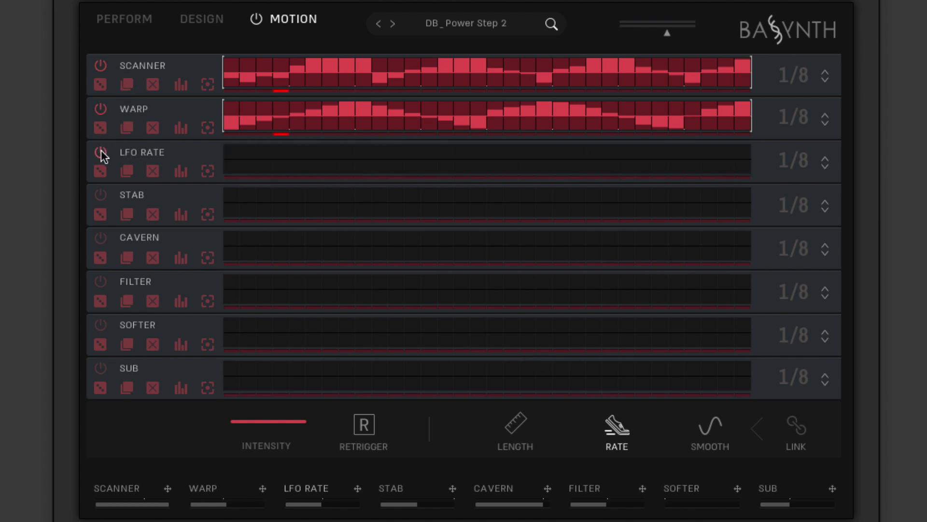
pyautogui.click(101, 153)
pyautogui.click(102, 281)
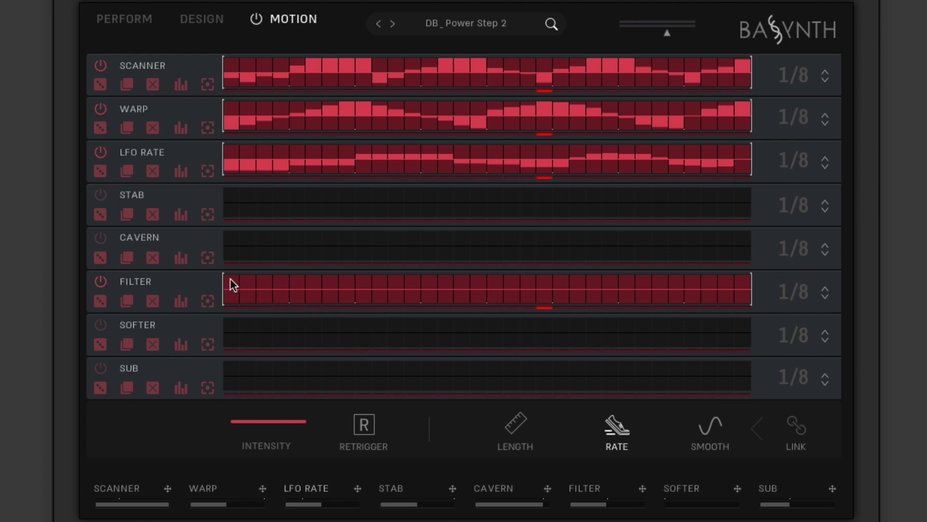
# - Draw a 32-step FILTER pattern of rising ramps and deep negative steps in the enlarged editor
pyautogui.moveTo(230, 278)
pyautogui.mouseDown()
pyautogui.moveTo(245, 303)
pyautogui.moveTo(262, 282)
pyautogui.mouseUp()
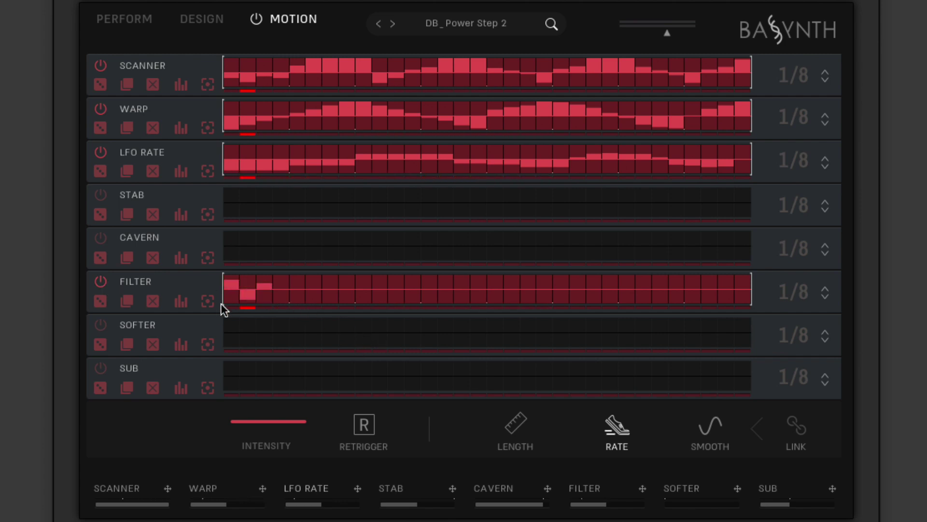
pyautogui.click(207, 300)
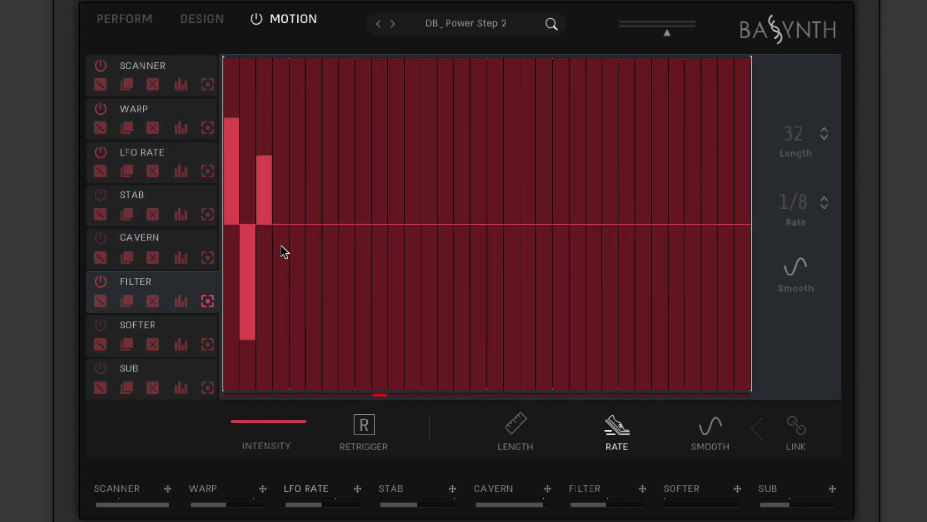
pyautogui.moveTo(293, 242)
pyautogui.mouseDown()
pyautogui.moveTo(294, 200)
pyautogui.moveTo(359, 89)
pyautogui.mouseUp()
pyautogui.moveTo(342, 353); pyautogui.dragTo(344, 368)
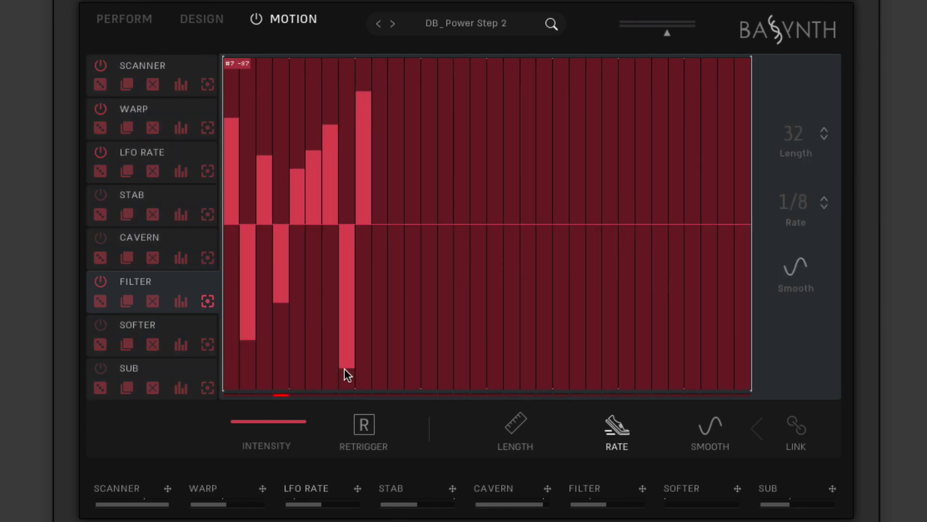
pyautogui.moveTo(381, 281)
pyautogui.mouseDown()
pyautogui.moveTo(406, 307)
pyautogui.moveTo(419, 353)
pyautogui.mouseUp()
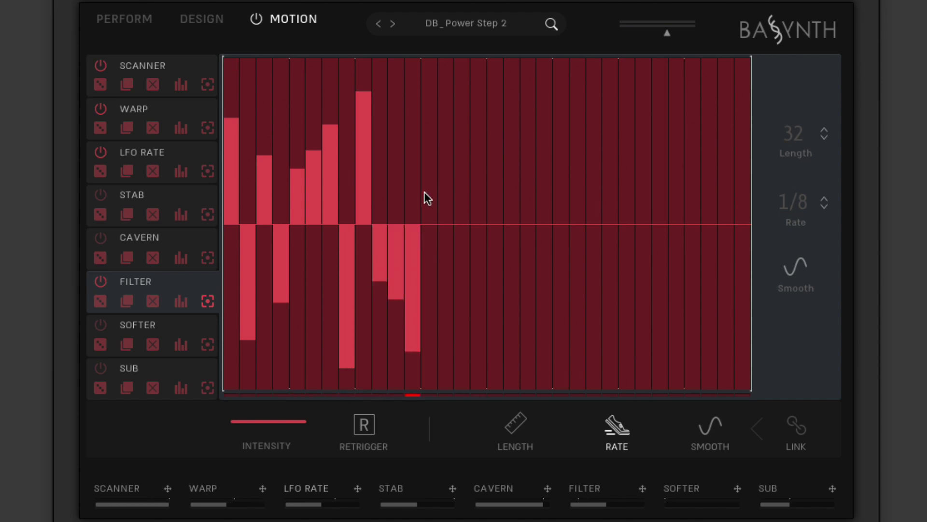
pyautogui.moveTo(465, 133); pyautogui.dragTo(551, 325)
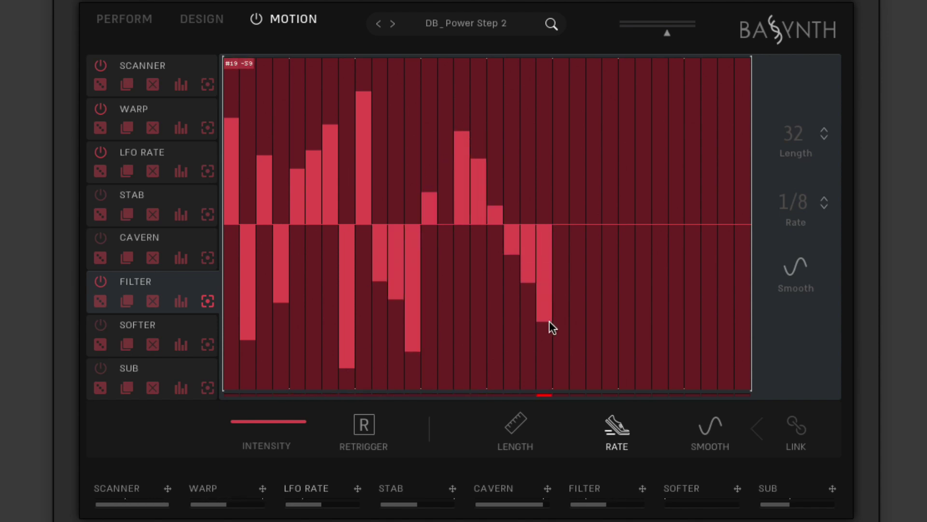
pyautogui.moveTo(578, 193); pyautogui.dragTo(709, 105)
pyautogui.moveTo(643, 298); pyautogui.dragTo(724, 372)
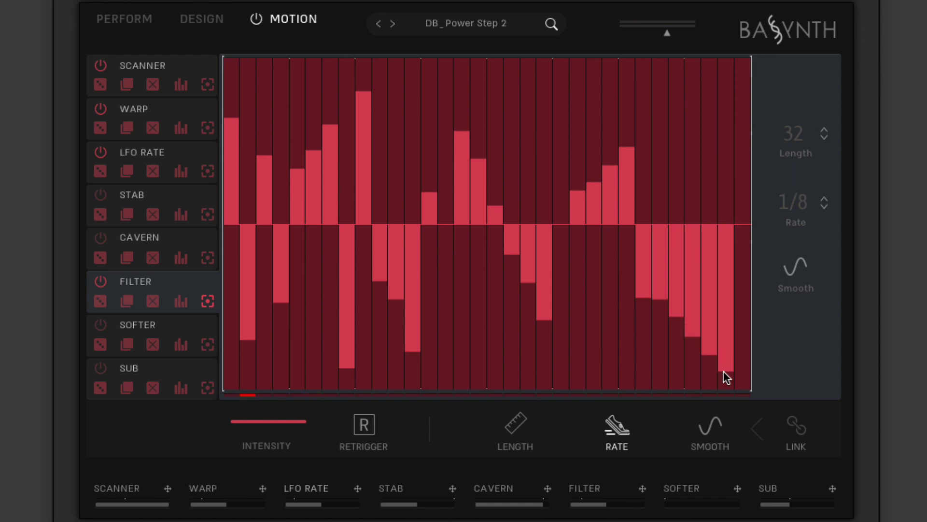
pyautogui.click(312, 367)
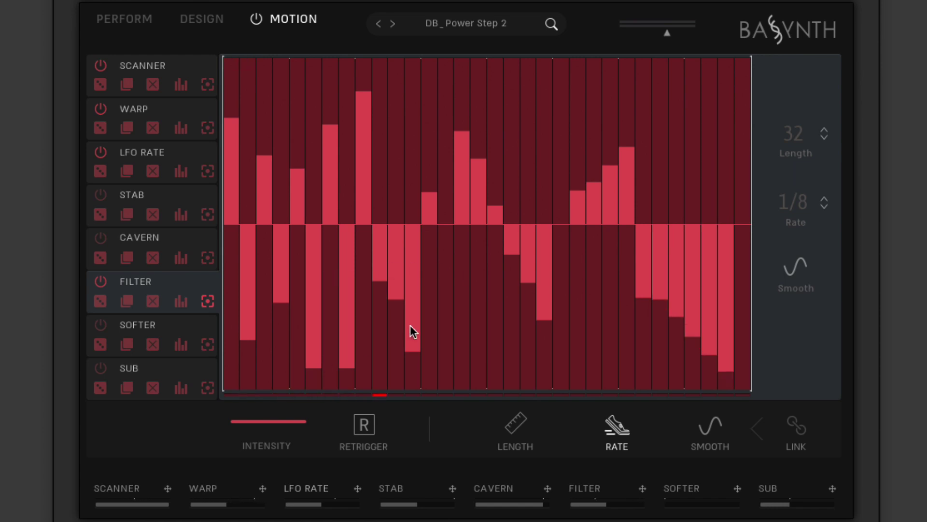
# - Set lane lengths: SCANNER 16 steps, WARP 8 steps, LFO RATE 13 steps
pyautogui.click(207, 300)
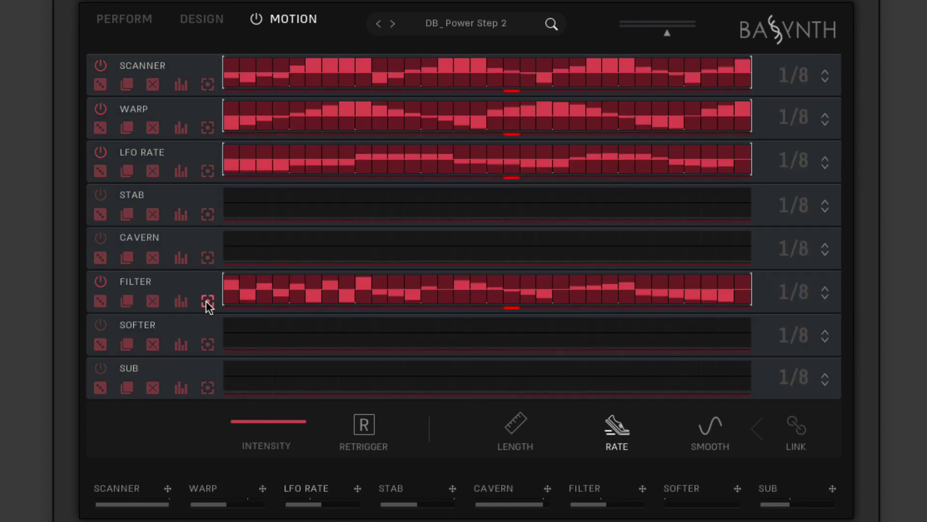
pyautogui.click(521, 435)
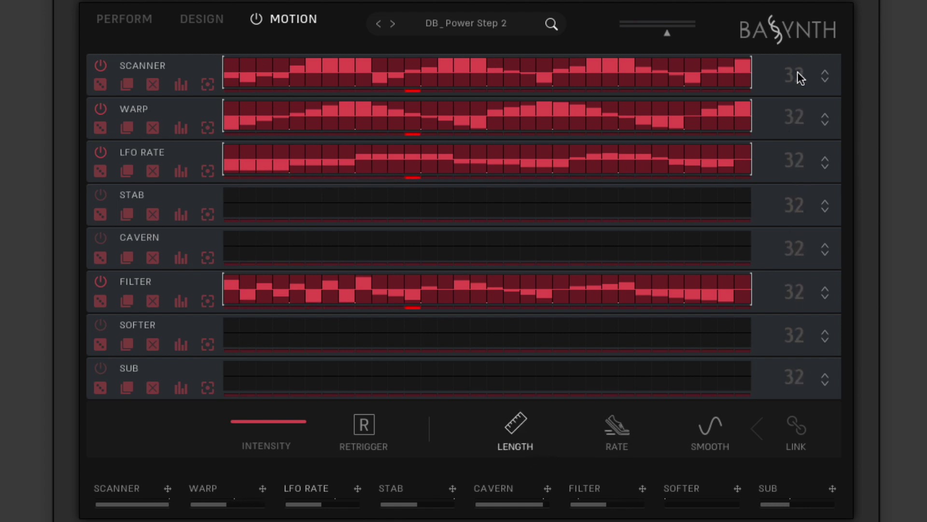
pyautogui.moveTo(798, 71); pyautogui.dragTo(796, 284)
pyautogui.moveTo(800, 162); pyautogui.dragTo(801, 298)
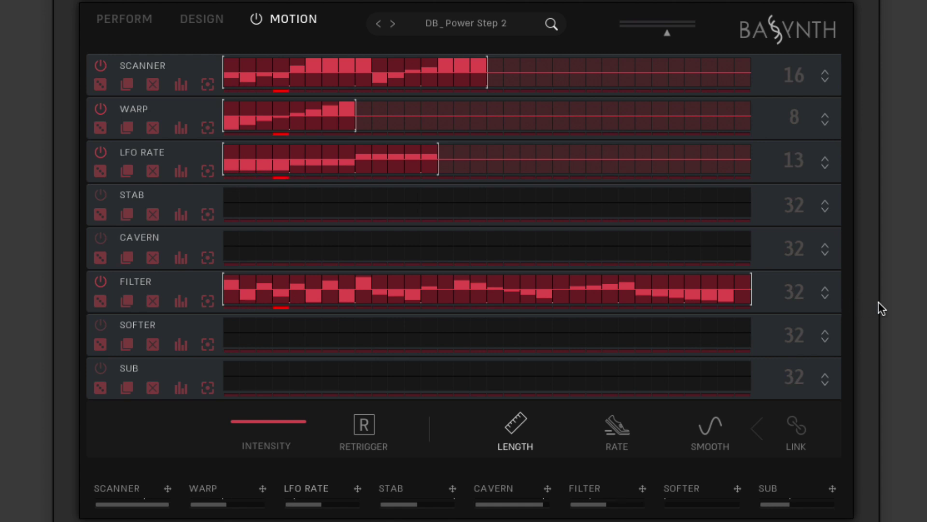
pyautogui.click(619, 424)
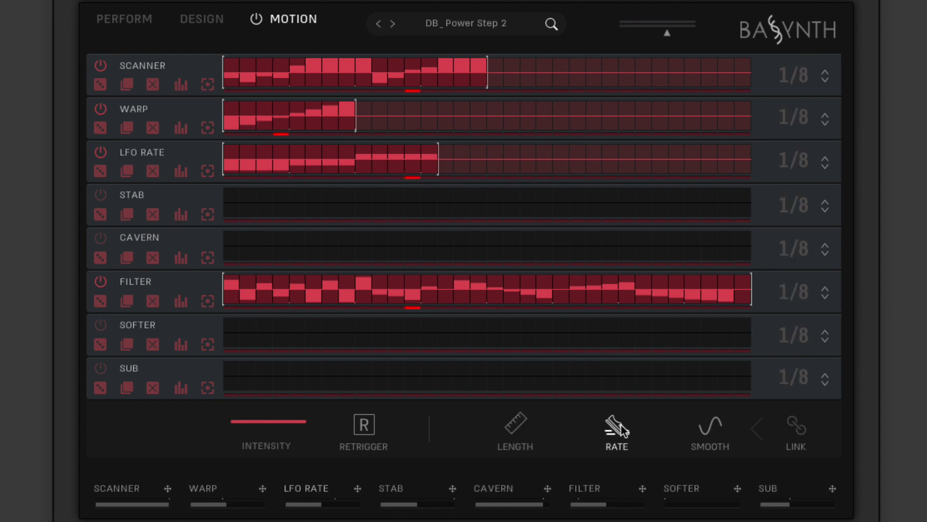
# - Set lane rates: SCANNER 1/8T, LFO RATE 1/16T, FILTER 1/16, keeping WARP at 1/8
pyautogui.moveTo(802, 80); pyautogui.dragTo(805, 65)
pyautogui.moveTo(796, 114); pyautogui.dragTo(802, 88)
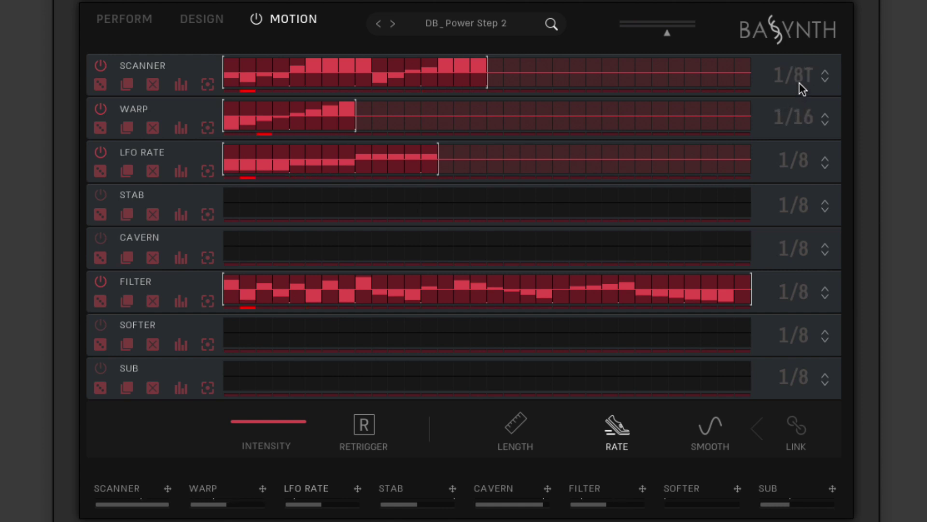
pyautogui.moveTo(805, 161)
pyautogui.mouseDown()
pyautogui.moveTo(815, 131)
pyautogui.moveTo(803, 131)
pyautogui.moveTo(811, 153)
pyautogui.mouseUp()
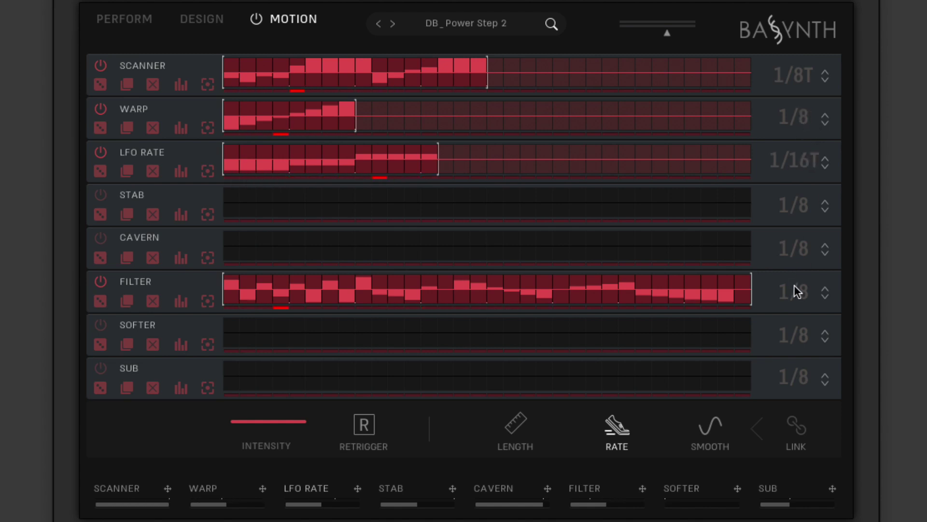
pyautogui.moveTo(794, 285); pyautogui.dragTo(794, 248)
pyautogui.click(710, 428)
# - Enable smoothing on LFO RATE and FILTER, then link all lane rates at 1/8T
pyautogui.click(797, 153)
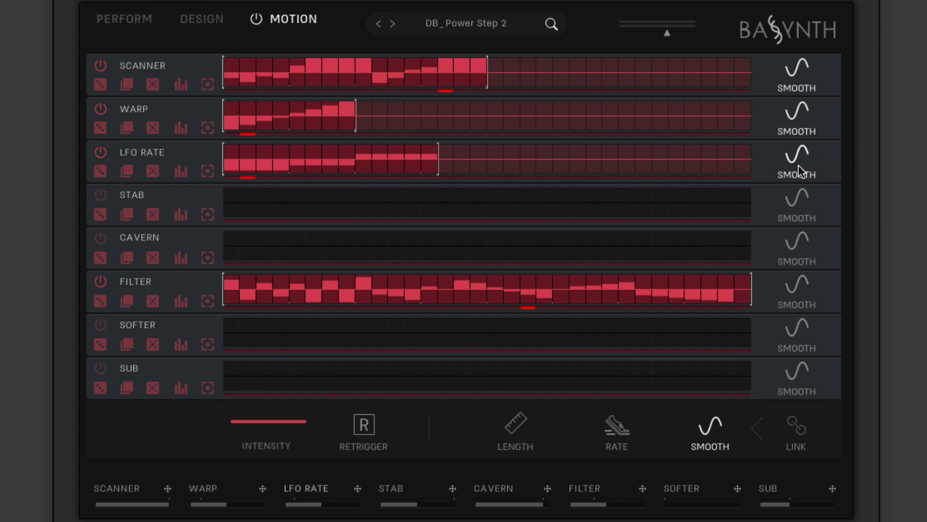
pyautogui.click(782, 288)
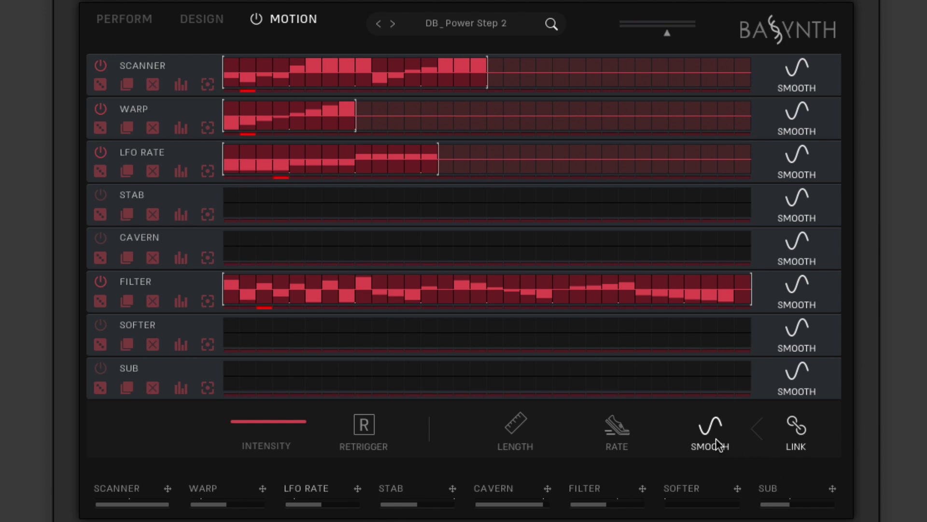
pyautogui.click(618, 437)
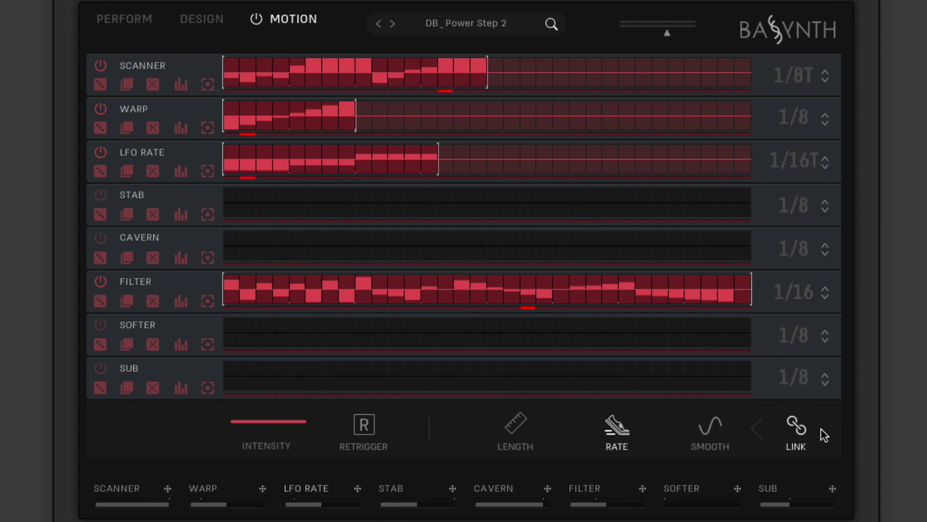
pyautogui.moveTo(804, 68)
pyautogui.mouseDown()
pyautogui.moveTo(804, 100)
pyautogui.moveTo(809, 56)
pyautogui.moveTo(807, 68)
pyautogui.mouseUp()
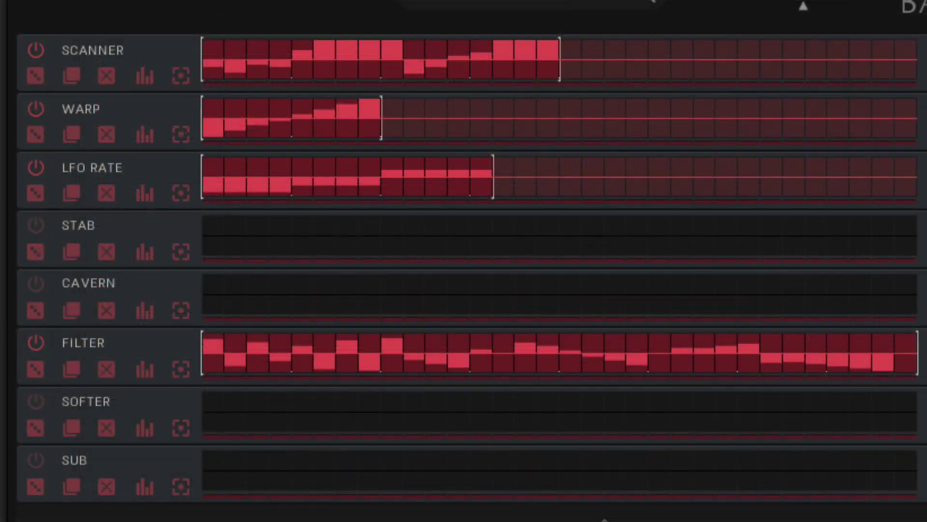
# - Switch on the STAB lane, expand it, and randomize its steps several times
pyautogui.click(30, 229)
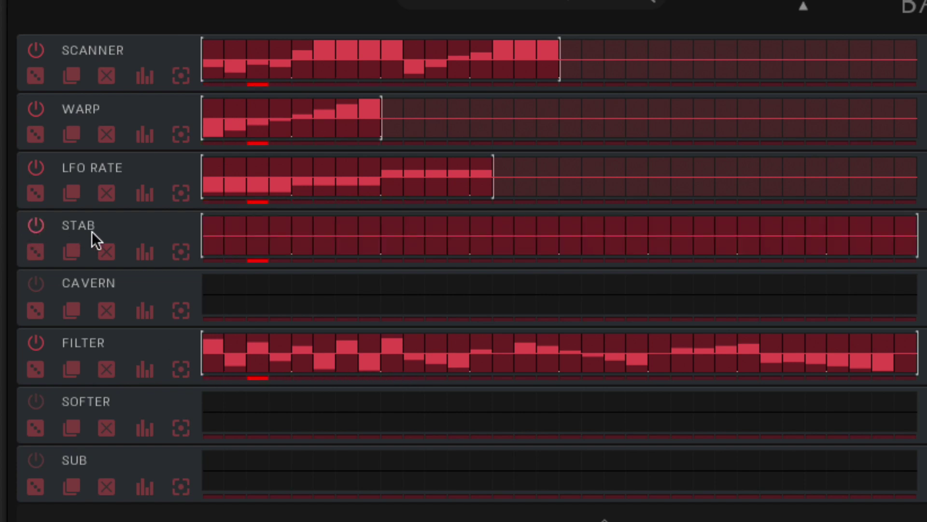
pyautogui.click(33, 250)
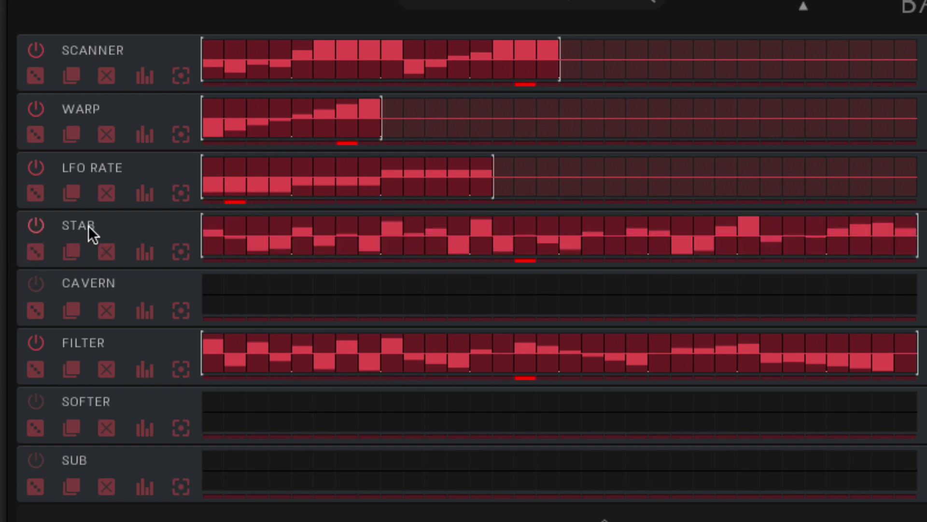
pyautogui.click(176, 250)
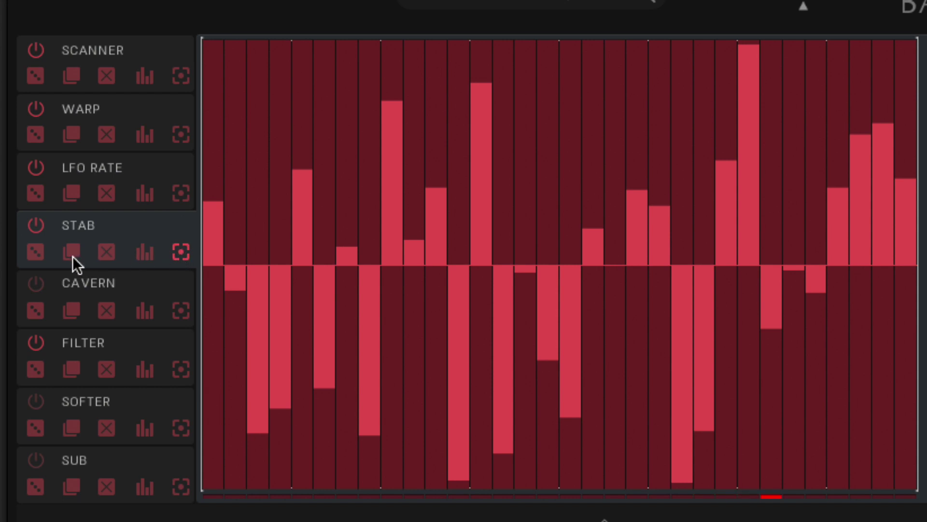
pyautogui.click(35, 256)
pyautogui.click(35, 256)
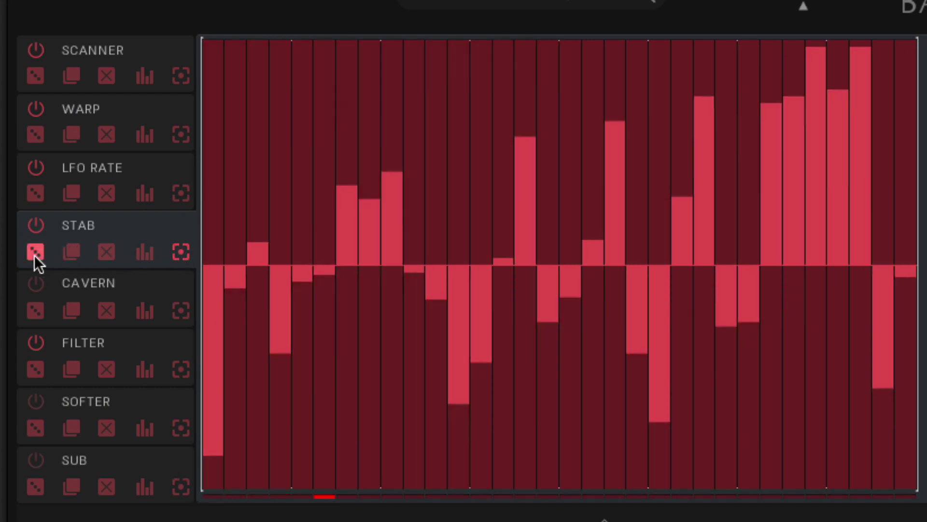
pyautogui.click(35, 251)
# - Copy STAB's pattern into the newly enabled CAVERN lane, then clear CAVERN to flat
pyautogui.click(181, 249)
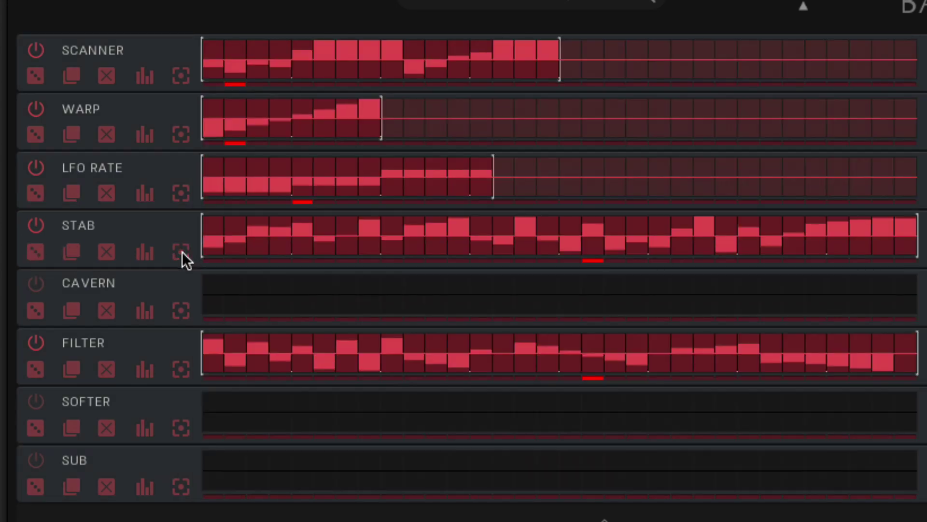
pyautogui.click(74, 251)
pyautogui.click(36, 284)
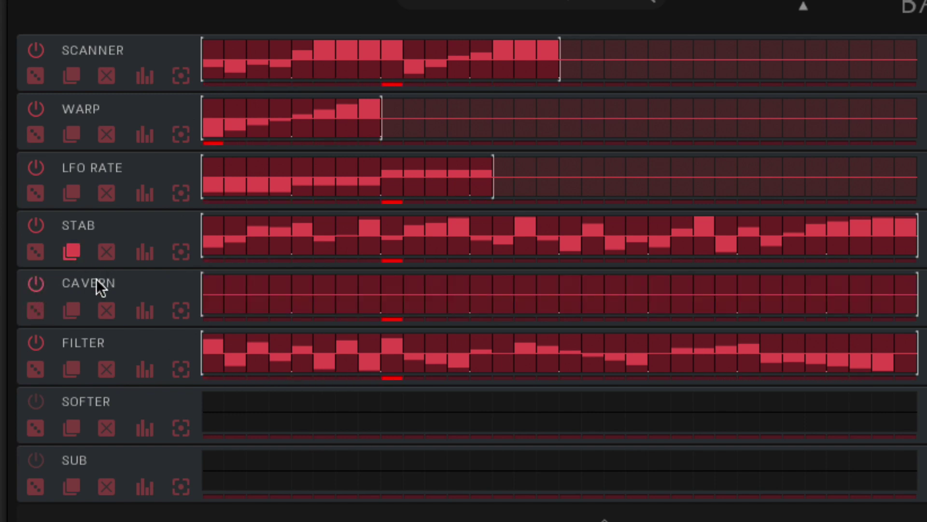
pyautogui.click(72, 310)
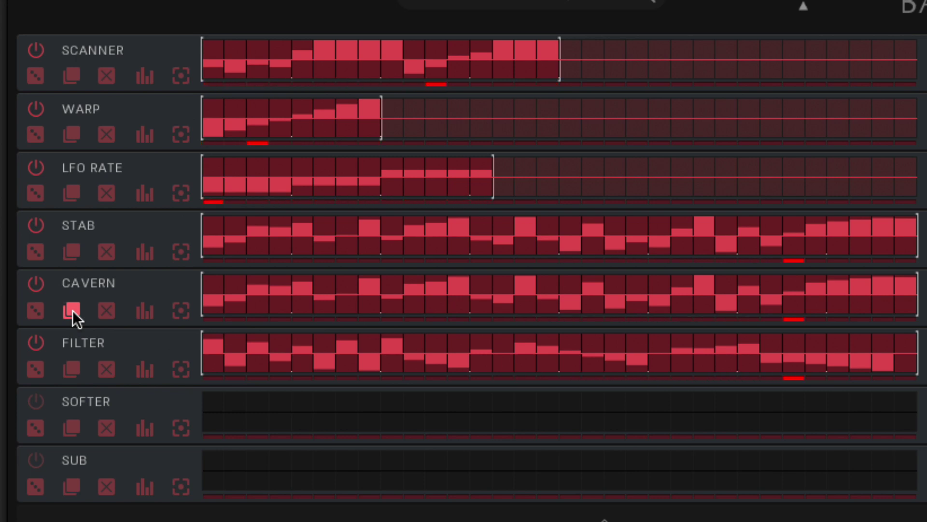
pyautogui.click(109, 309)
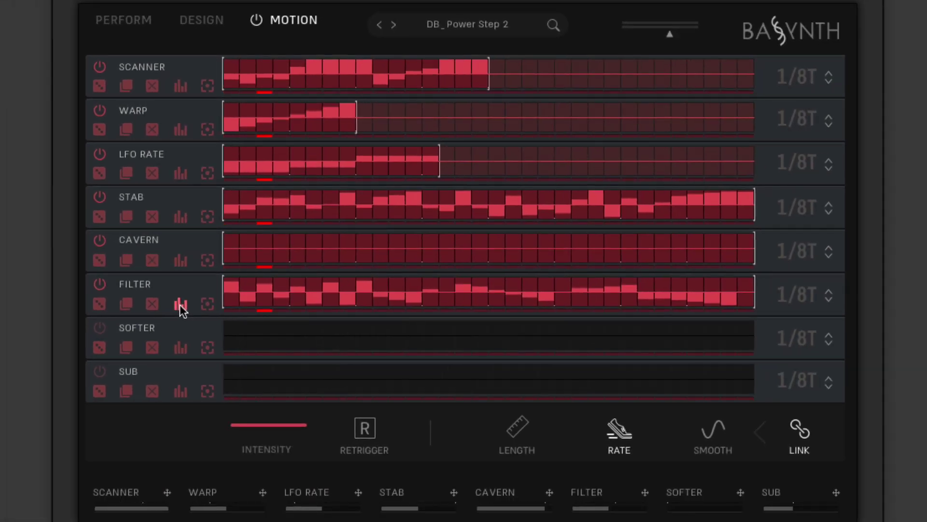
# - Open the FILTER lane's pattern library and browse its presets
pyautogui.click(143, 370)
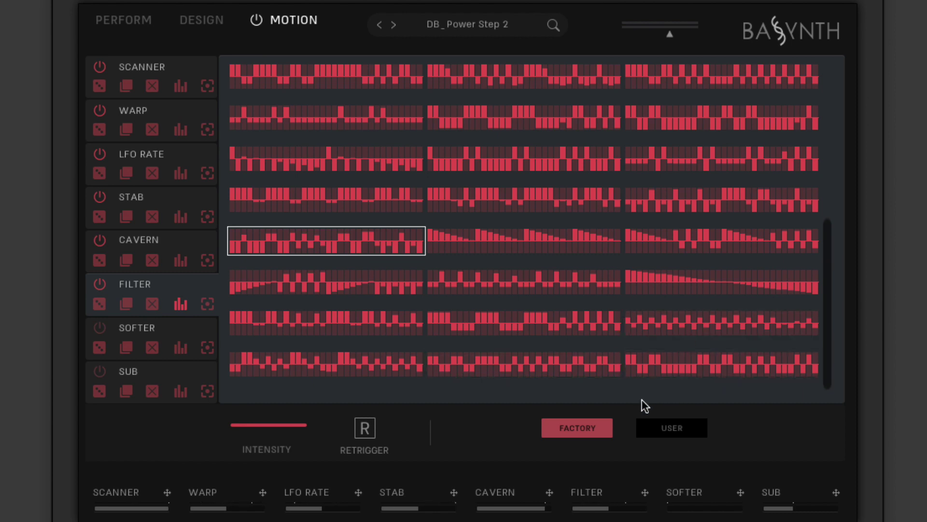
pyautogui.moveTo(826, 325); pyautogui.dragTo(708, 411)
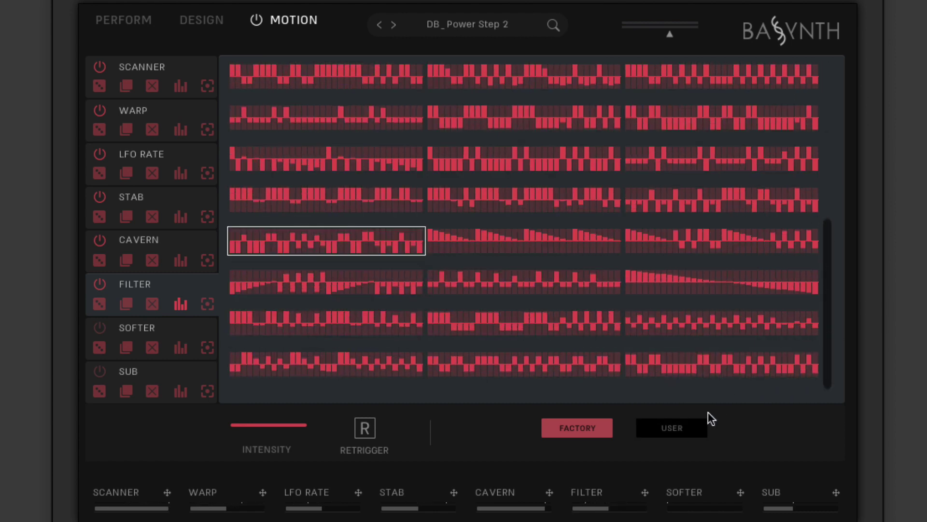
# - Paste the copied pattern into user preset slot row 1, column 2, then return to the factory bank
pyautogui.click(673, 427)
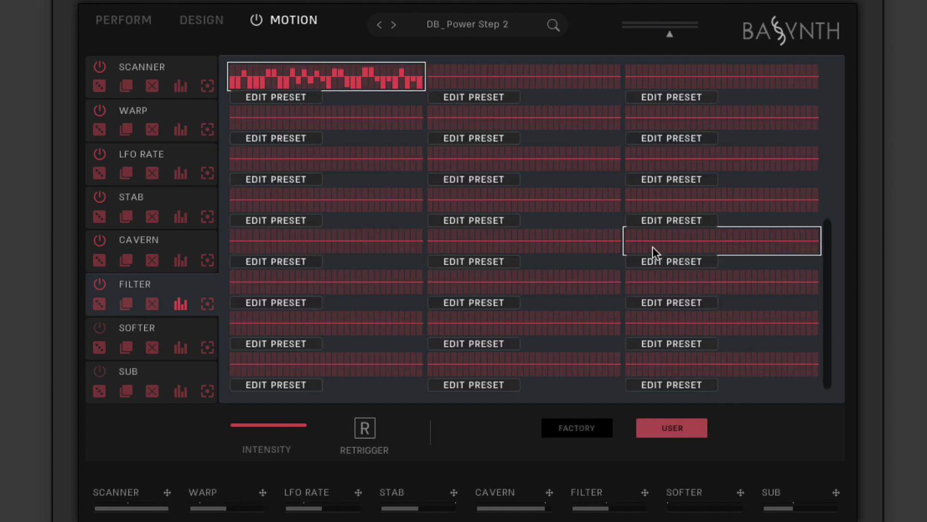
pyautogui.click(460, 96)
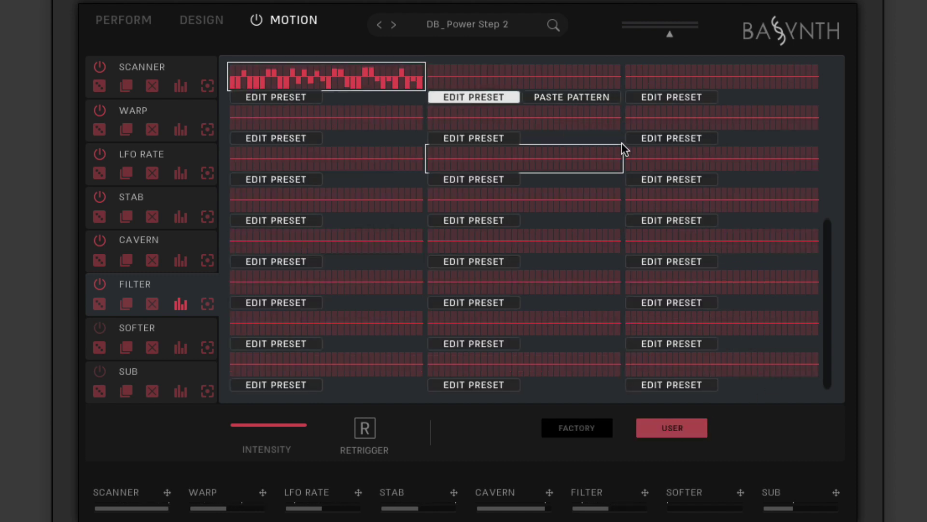
pyautogui.click(587, 97)
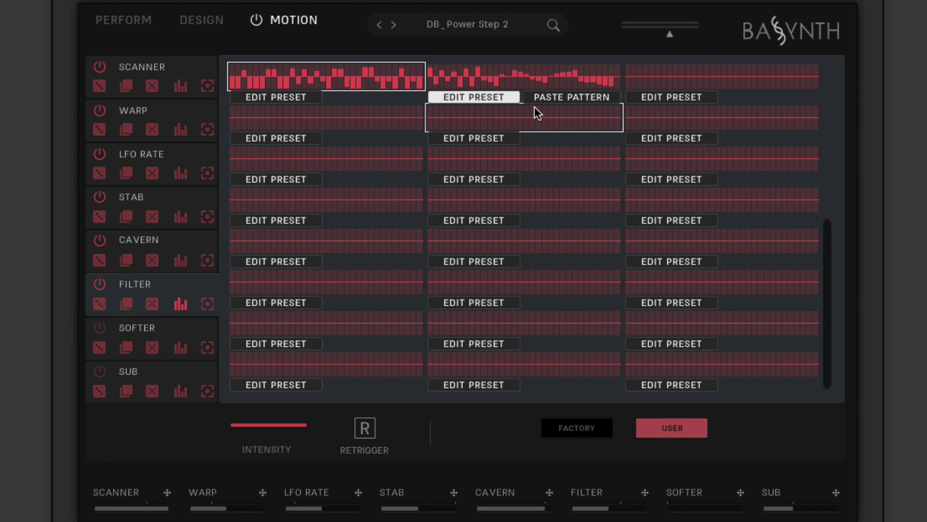
pyautogui.click(505, 97)
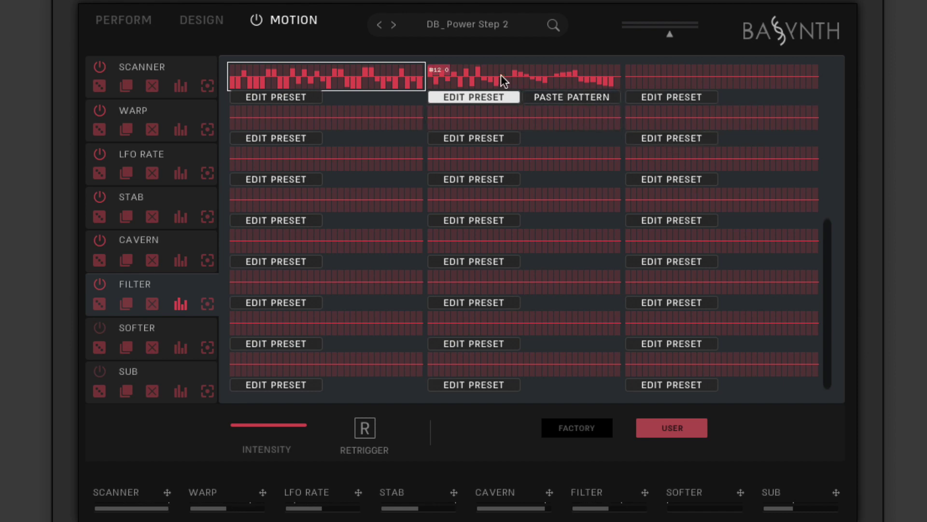
pyautogui.click(487, 97)
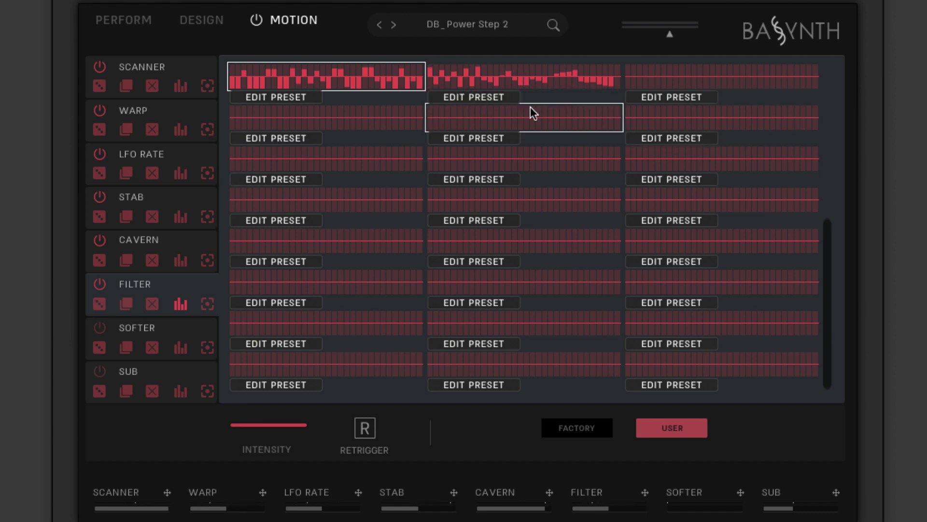
pyautogui.click(576, 427)
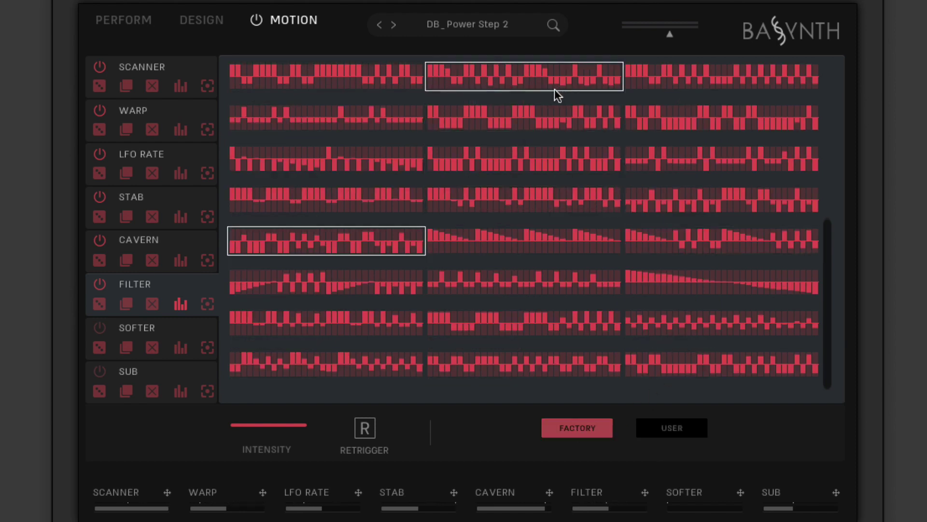
# - Audition factory patterns and load row 7, column 3 into the FILTER lane
pyautogui.click(546, 122)
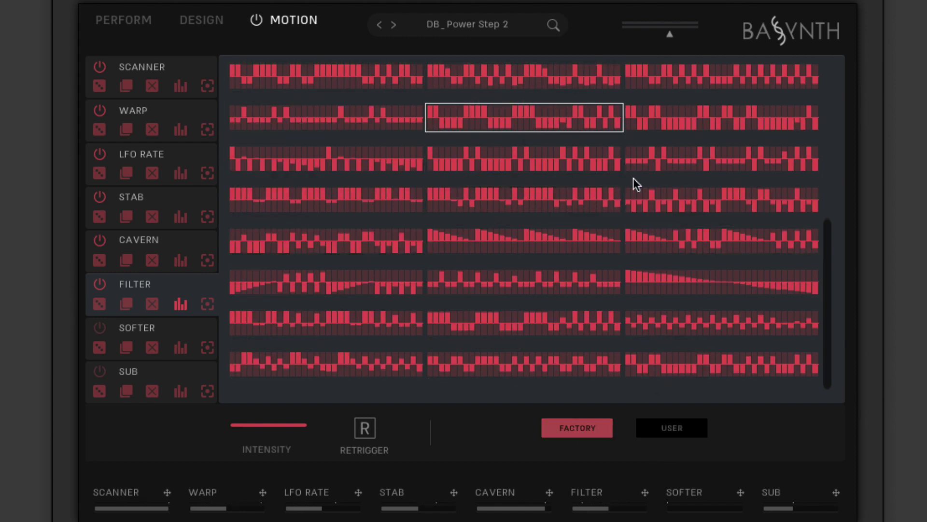
pyautogui.click(688, 164)
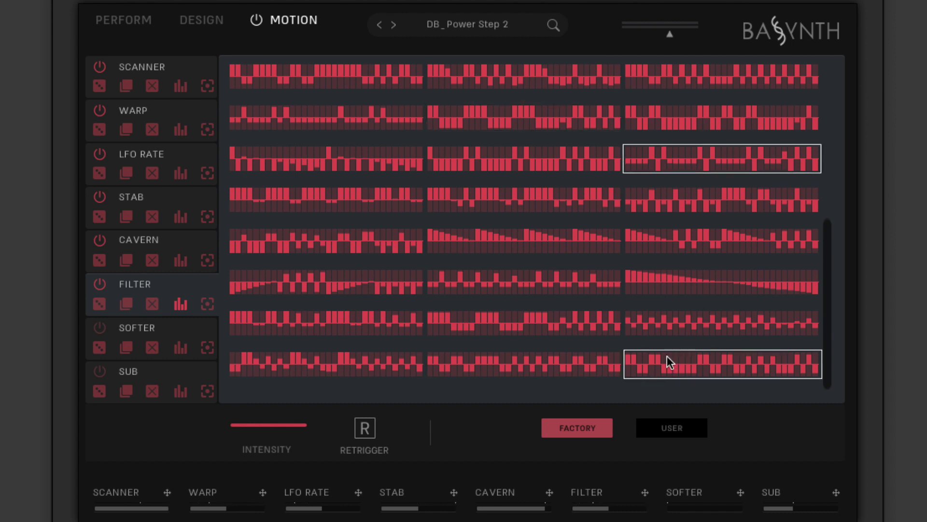
pyautogui.click(691, 290)
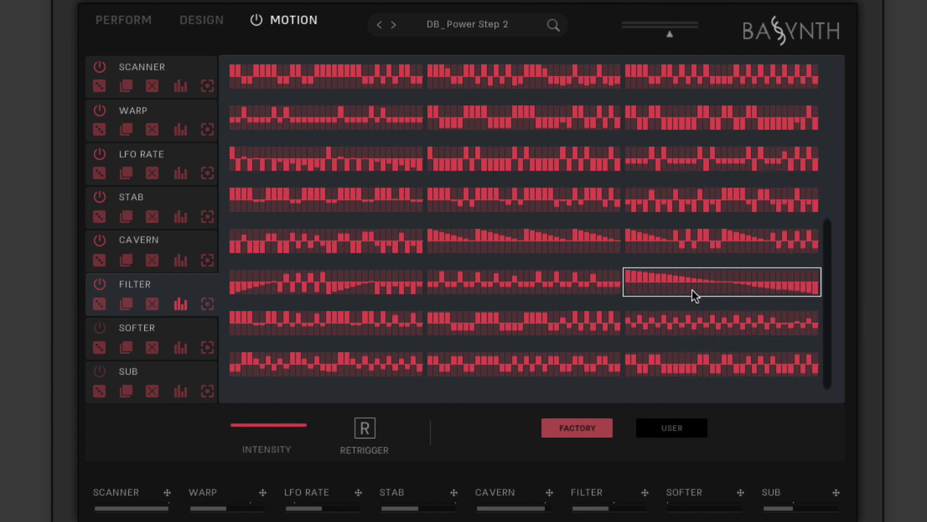
pyautogui.click(644, 324)
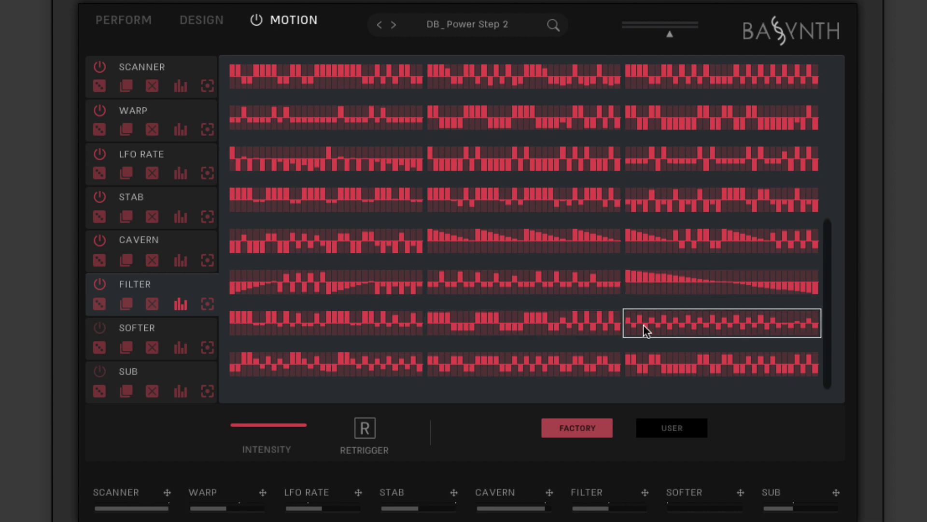
# - Close the library, check the FILTER lane's steps expanded, and turn retrigger on
pyautogui.click(180, 303)
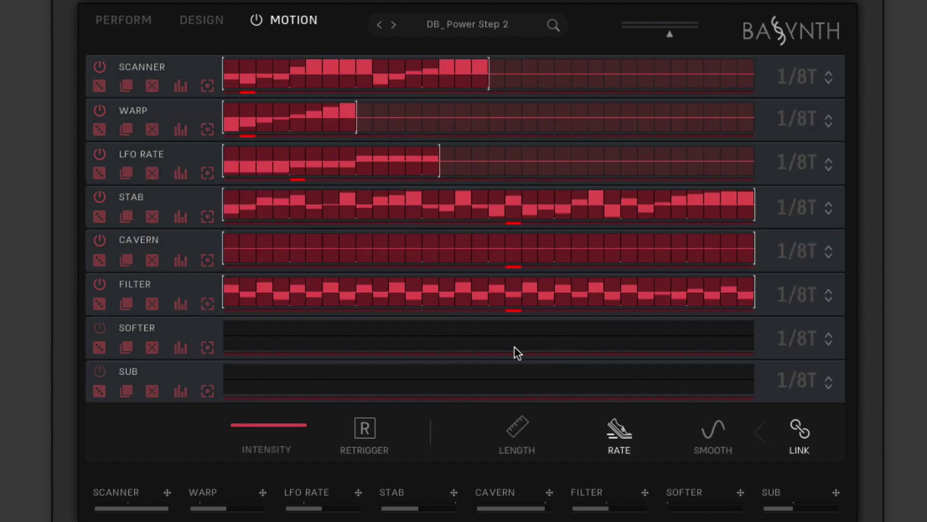
pyautogui.click(204, 305)
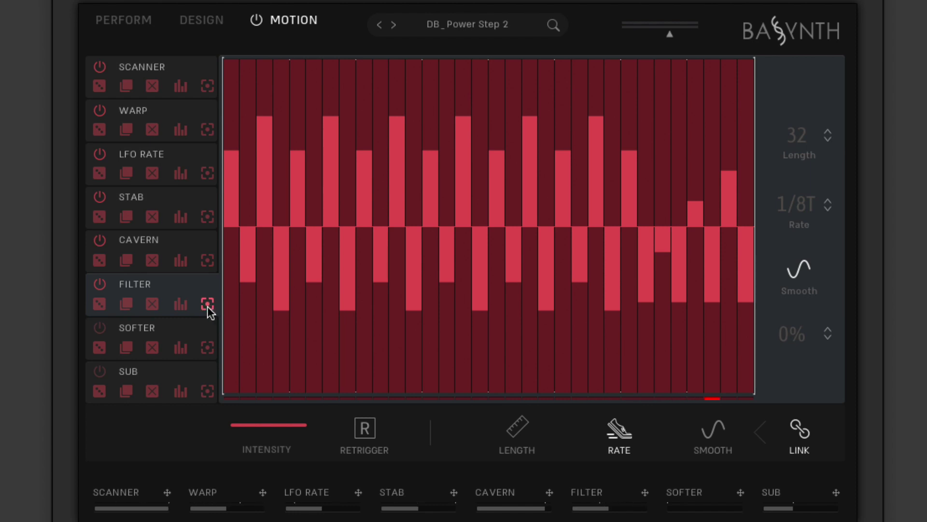
pyautogui.click(208, 305)
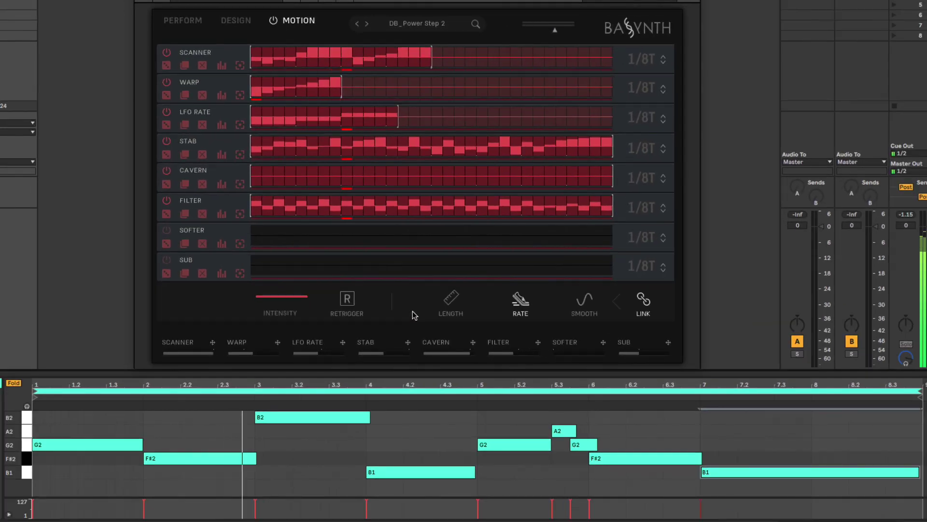
pyautogui.click(374, 433)
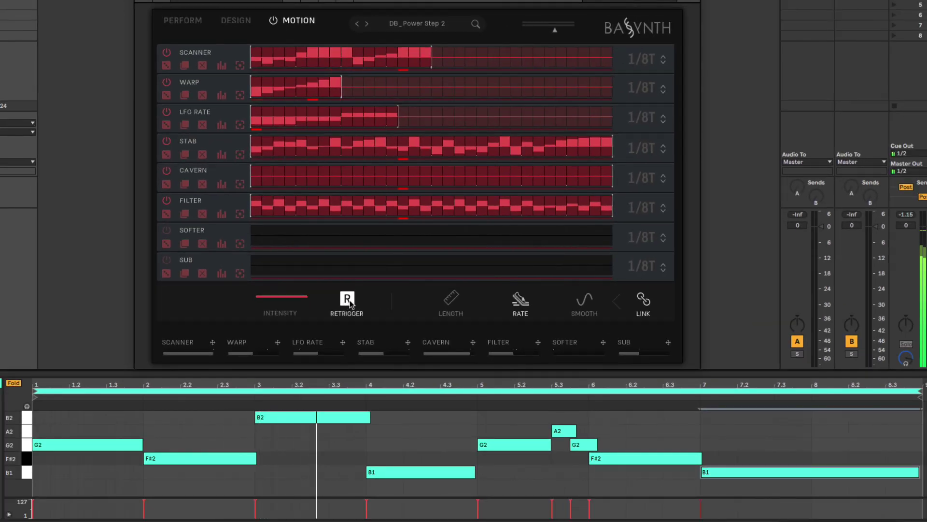
# - Toggle Bassynth's RETRIGGER off and back on so it ends enabled
pyautogui.click(349, 301)
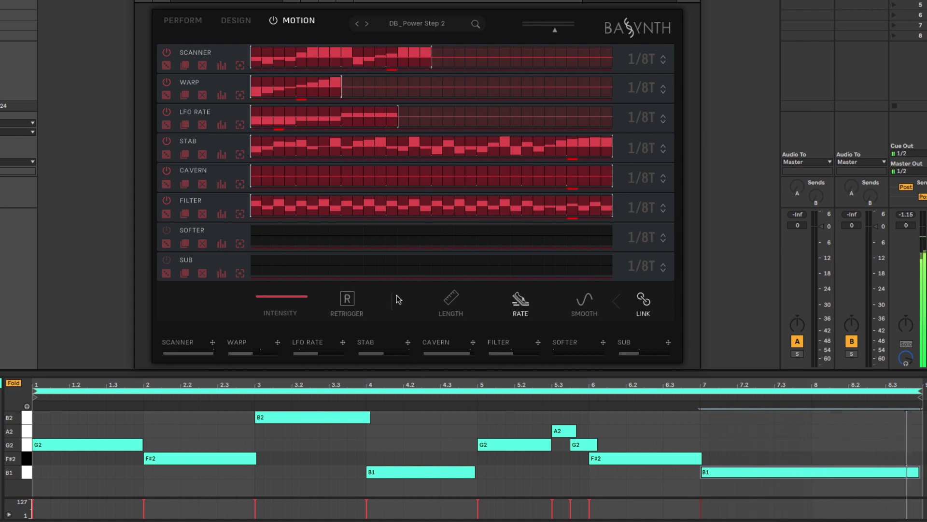
pyautogui.click(352, 301)
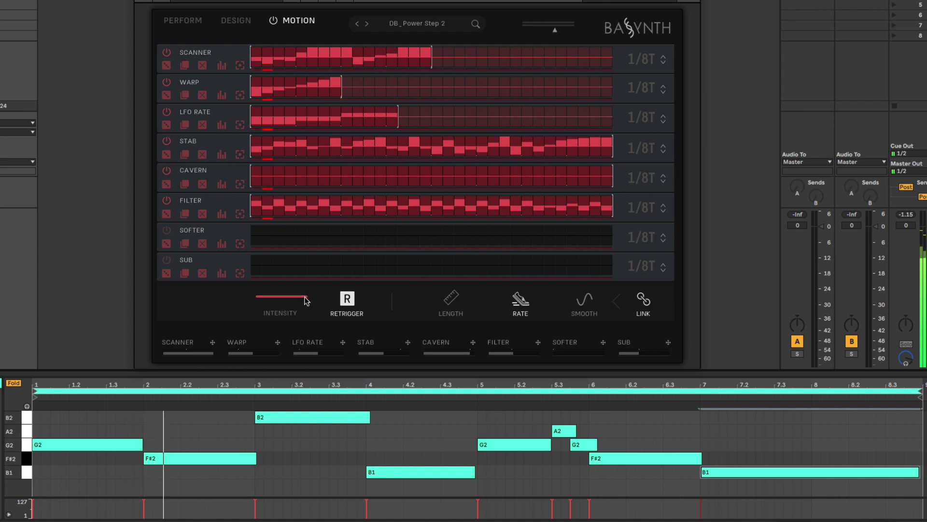
# - Drag the INTENSITY slider left from full toward about half
pyautogui.moveTo(311, 302); pyautogui.dragTo(257, 302)
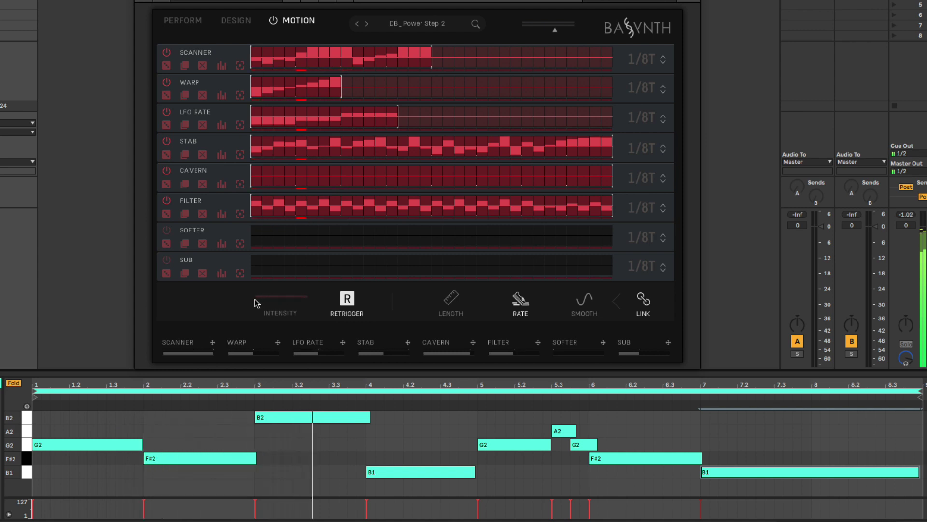